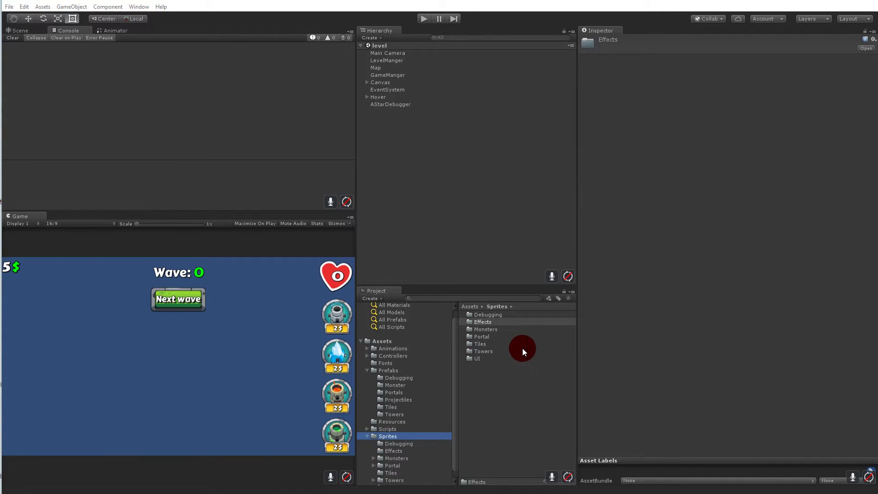
Drag Puff01–Puff09 from Sprites/Effects into the Hierarchy to create an animated object
click(388, 428)
click(388, 435)
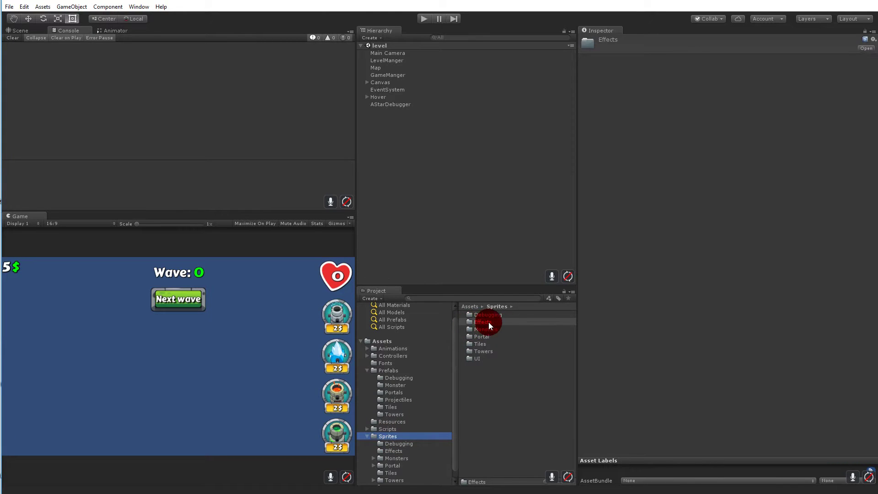
double_click(480, 323)
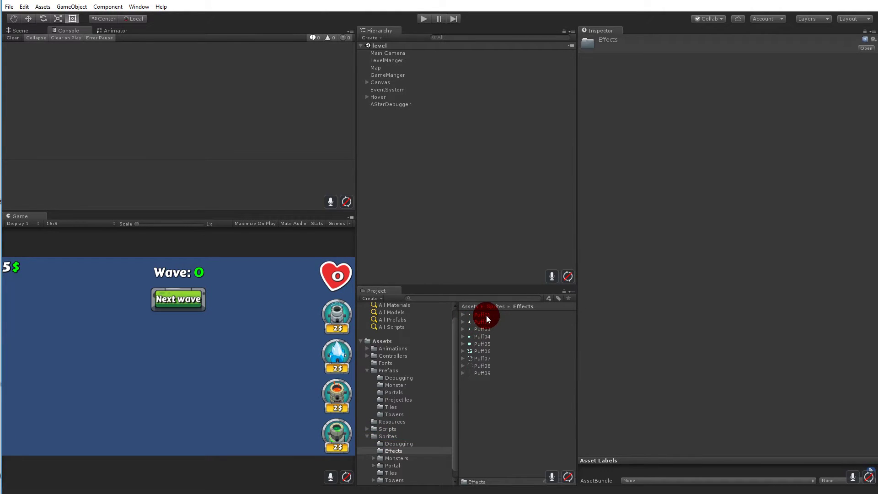
click(487, 314)
shift+click(485, 373)
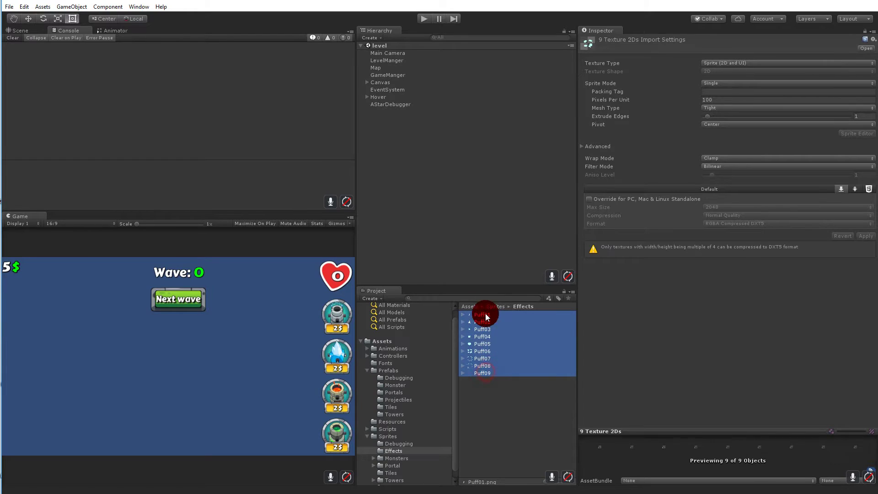
drag(473, 346, 476, 210)
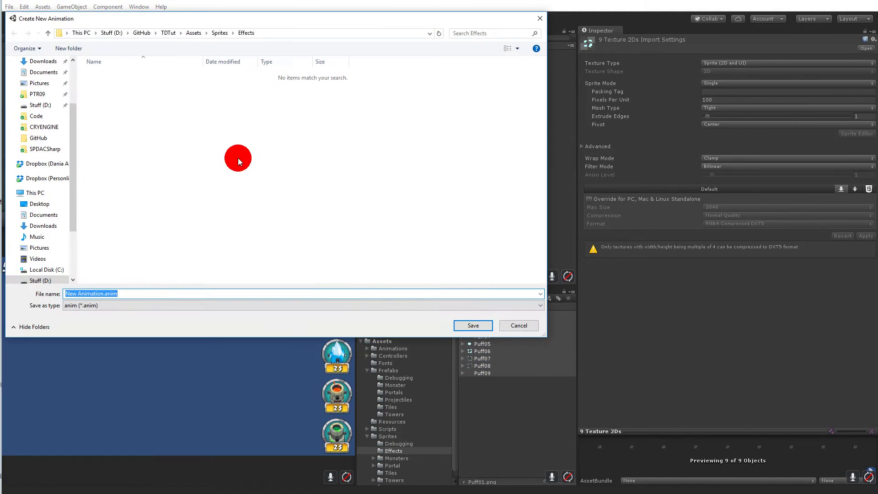
Create a new folder named Other inside Assets/Animations
click(200, 35)
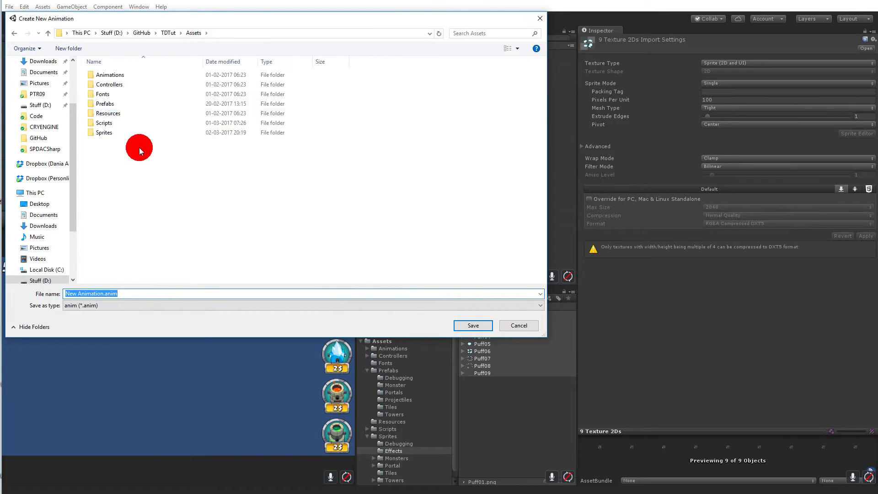
double_click(132, 74)
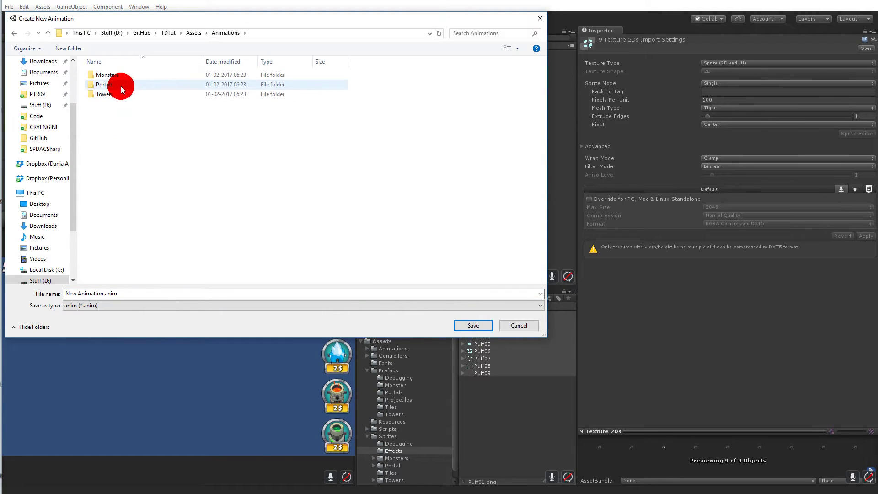
right_click(146, 140)
mouse_move(199, 238)
click(276, 236)
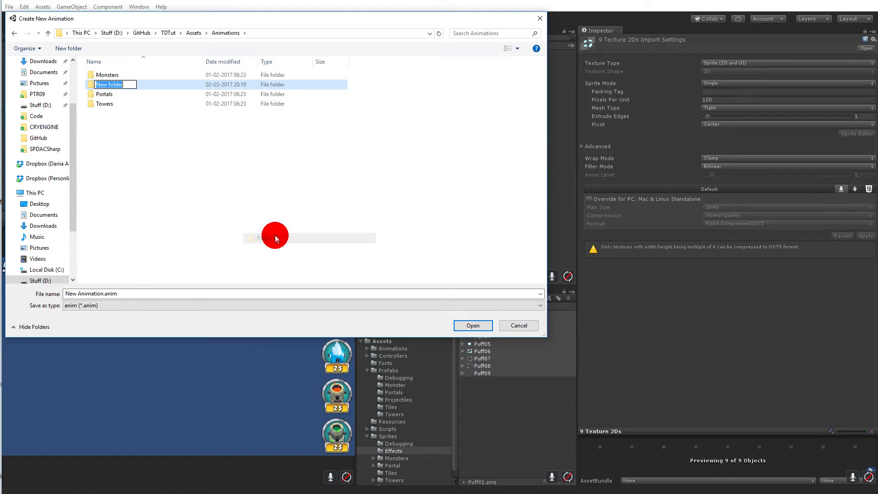
text(Other)
key(Return)
key(Return)
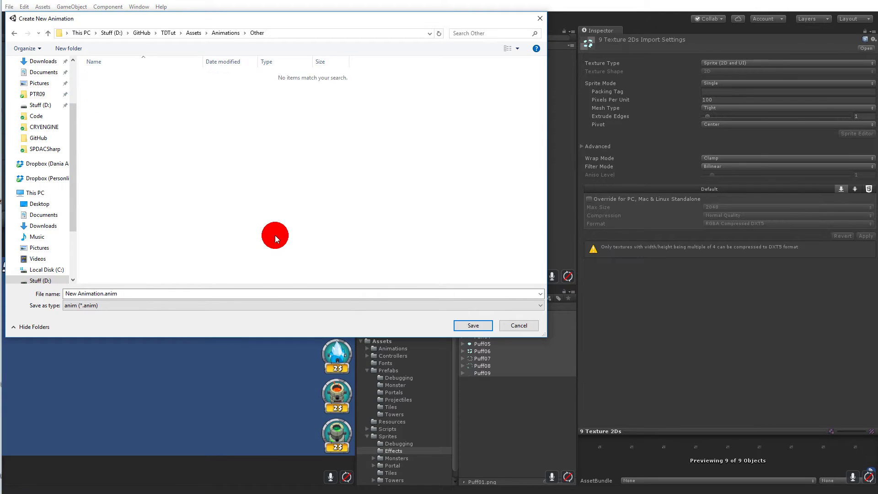
Save the new animation clip as Puff in Animations/Other
drag(147, 294, 197, 298)
text(O)
key(BackSpace)
text(Puff)
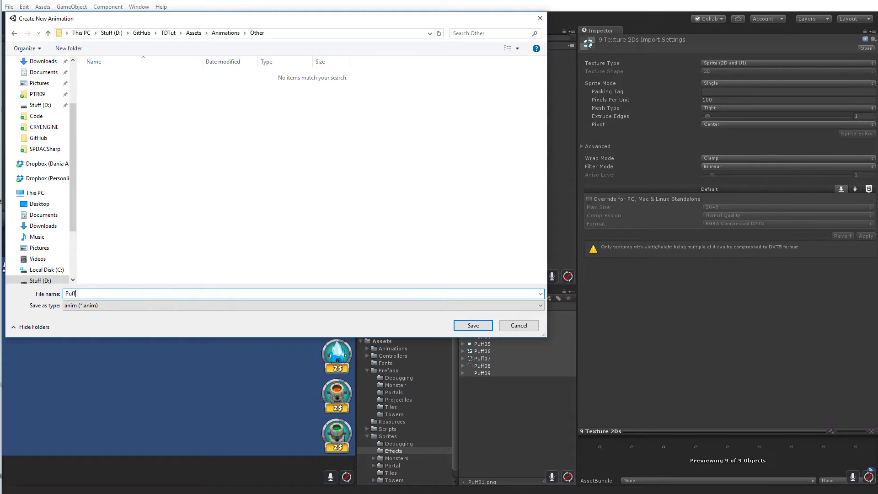
key(Return)
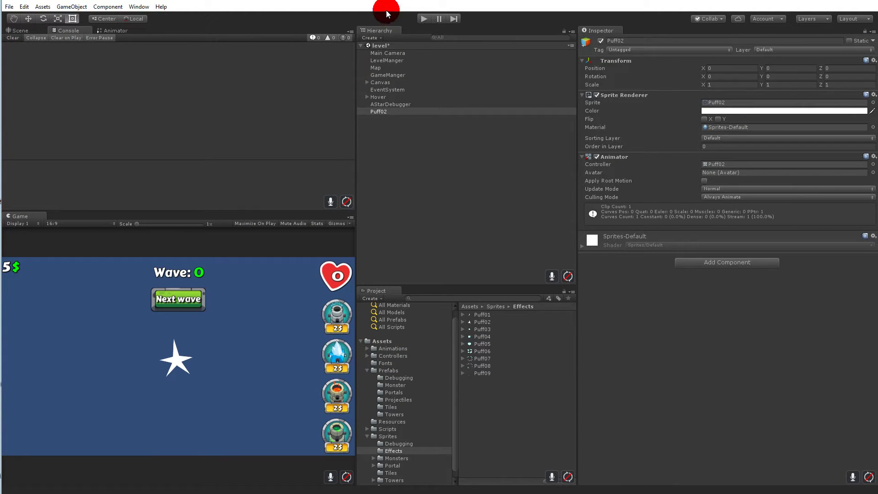
Test the puff in Play mode, then toggle Loop Time on the Puff clip
click(422, 19)
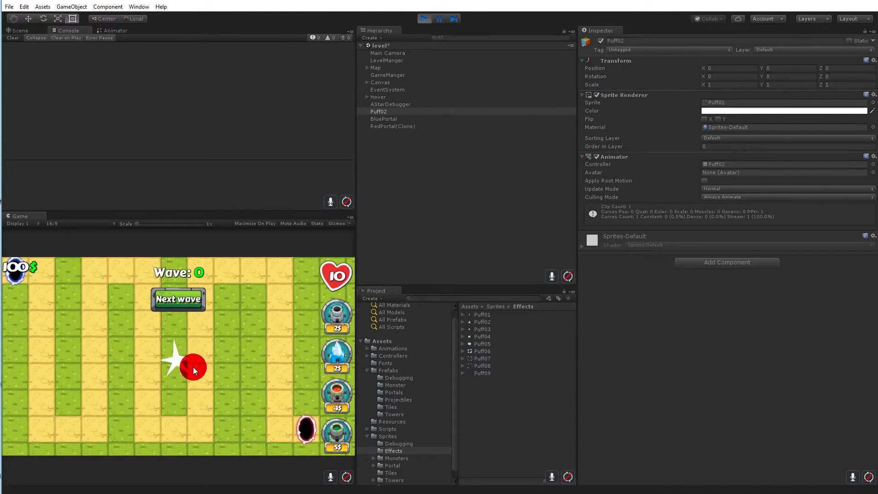
click(423, 18)
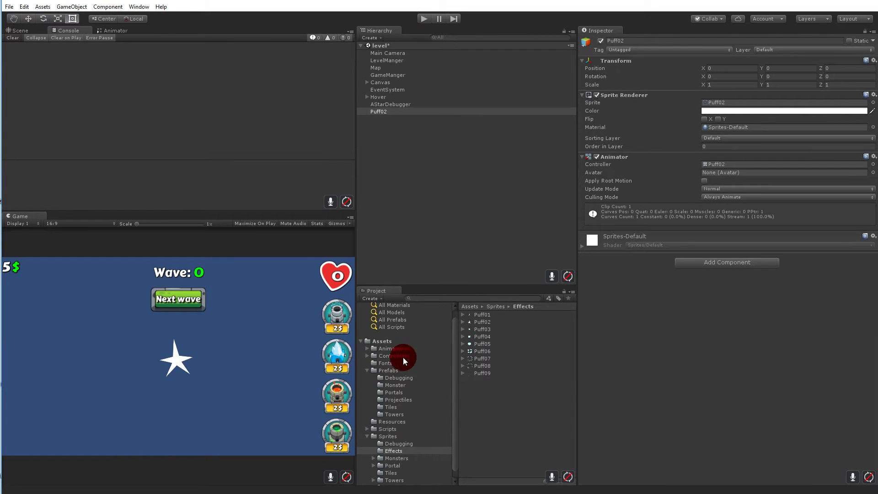
click(393, 349)
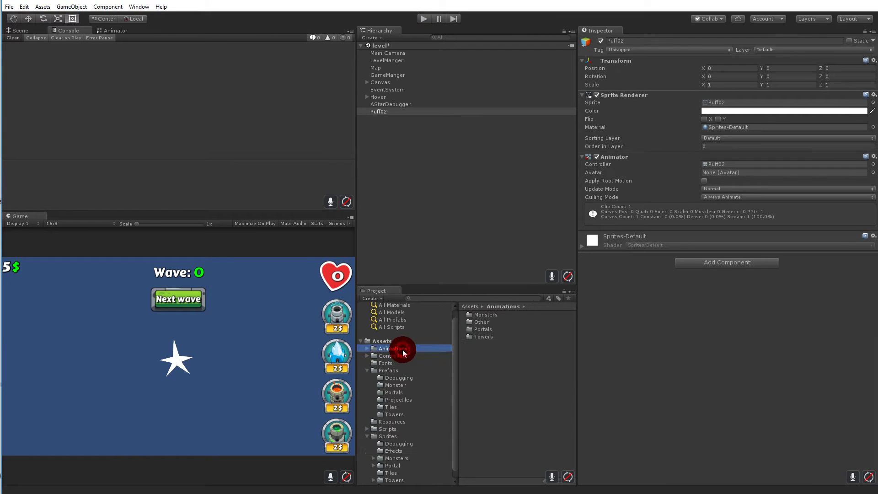
double_click(484, 322)
click(484, 322)
click(479, 316)
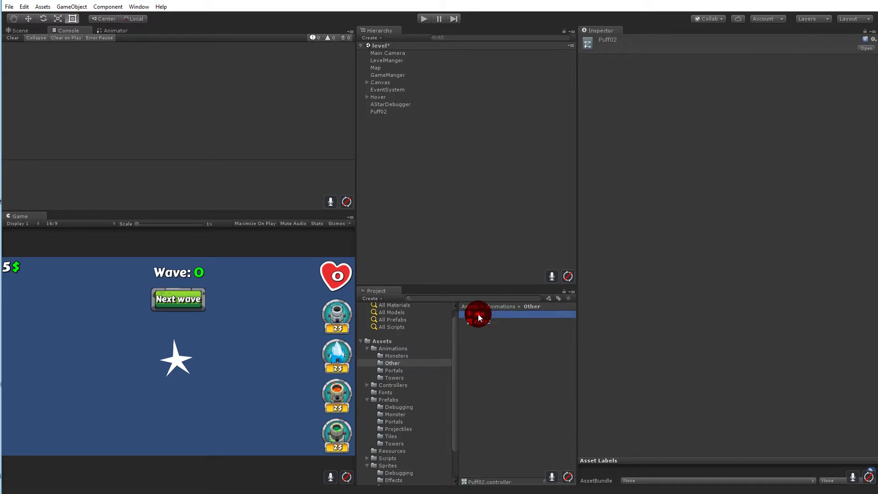
click(703, 69)
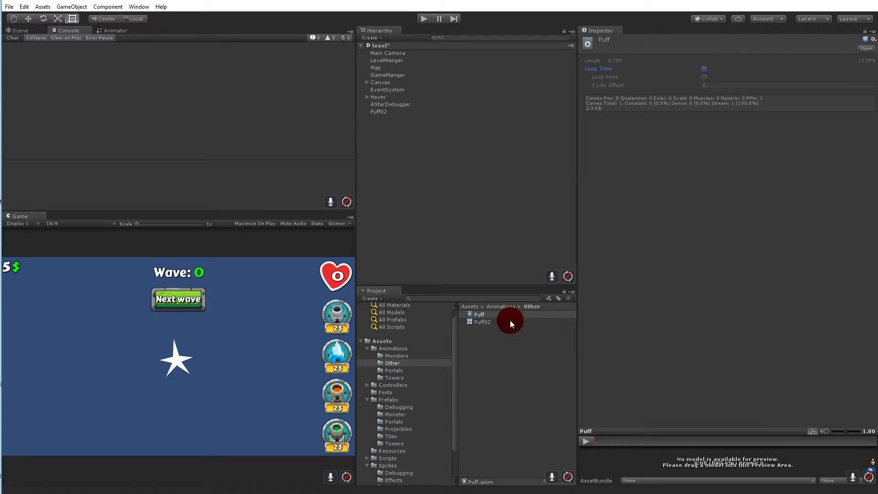
Rename the Puff02 animator controller to ProjectileContoller
click(475, 323)
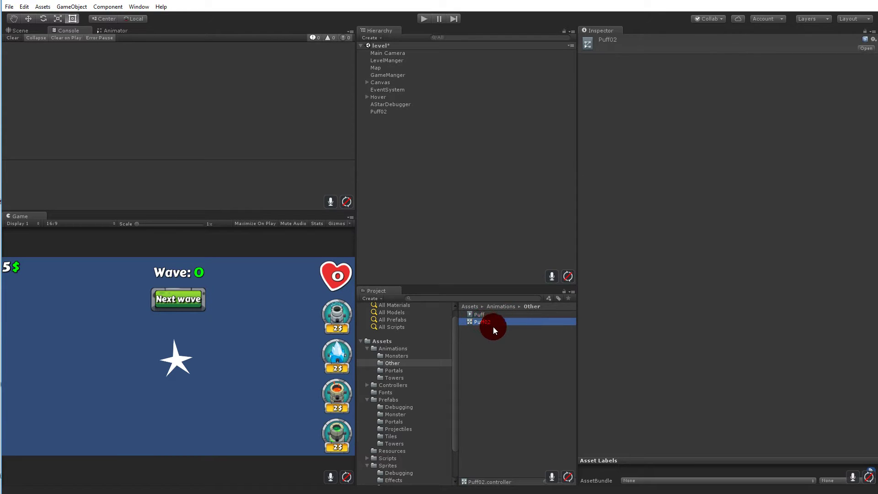
click(493, 325)
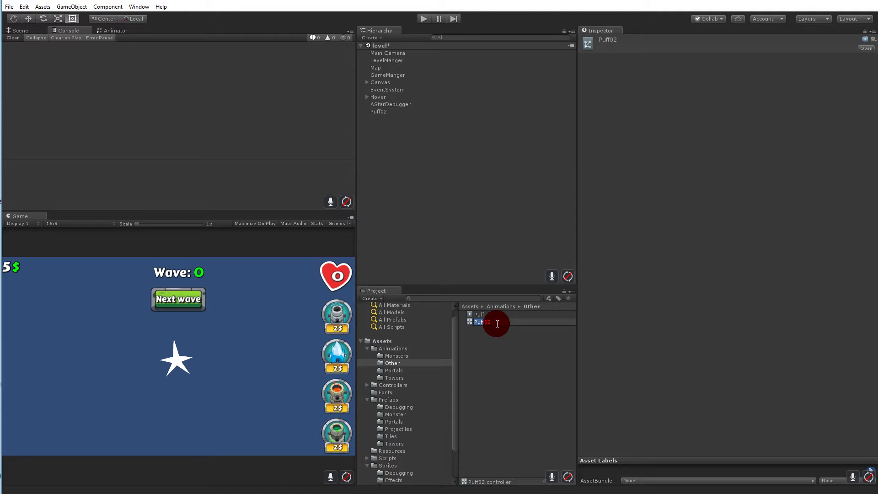
text(ProjectileControl)
key(BackSpace)
key(BackSpace)
key(BackSpace)
text(oller)
key(Return)
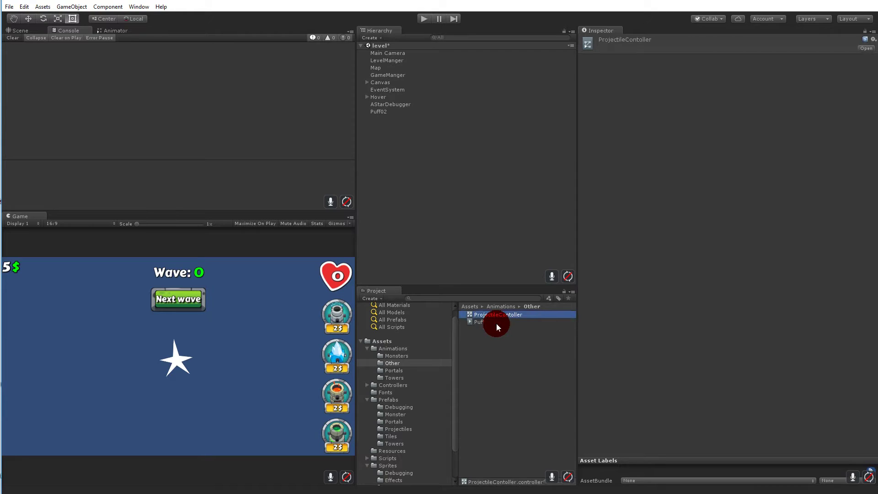
Inspect the FrostProjectile, FireProjectile and StormProjectile prefabs in Prefabs/Projectiles
click(391, 400)
double_click(479, 338)
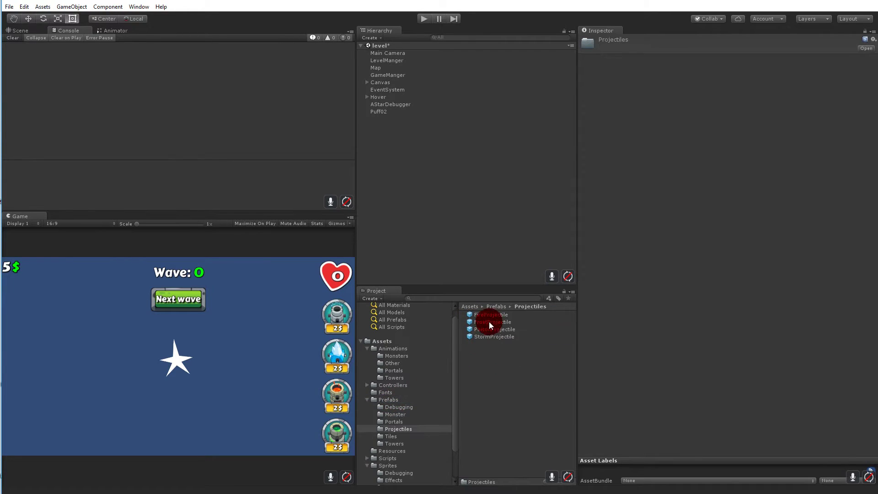
click(490, 322)
click(604, 191)
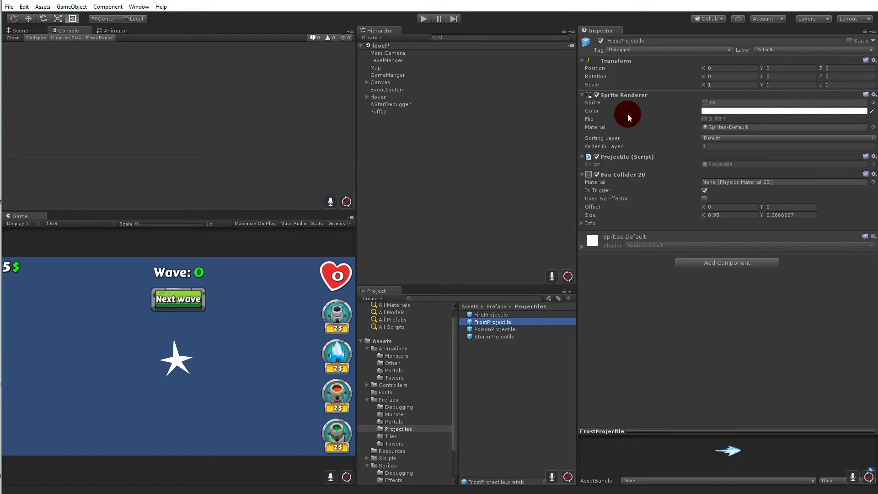
click(503, 316)
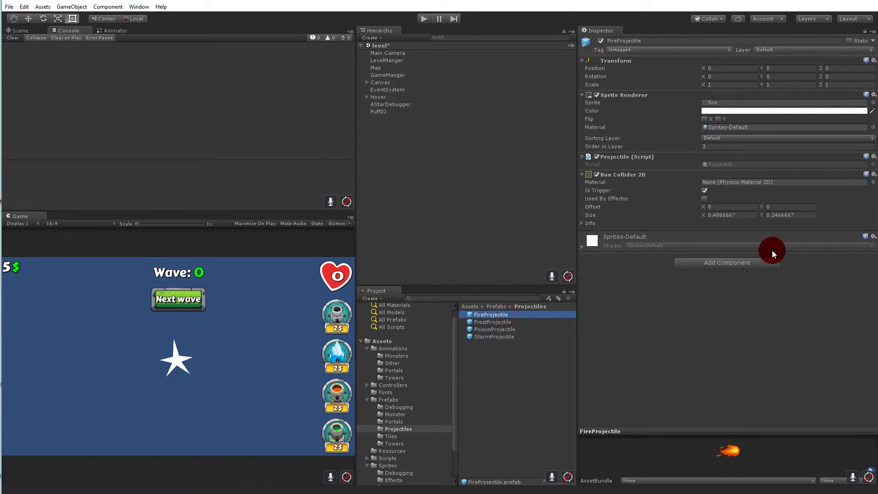
click(501, 337)
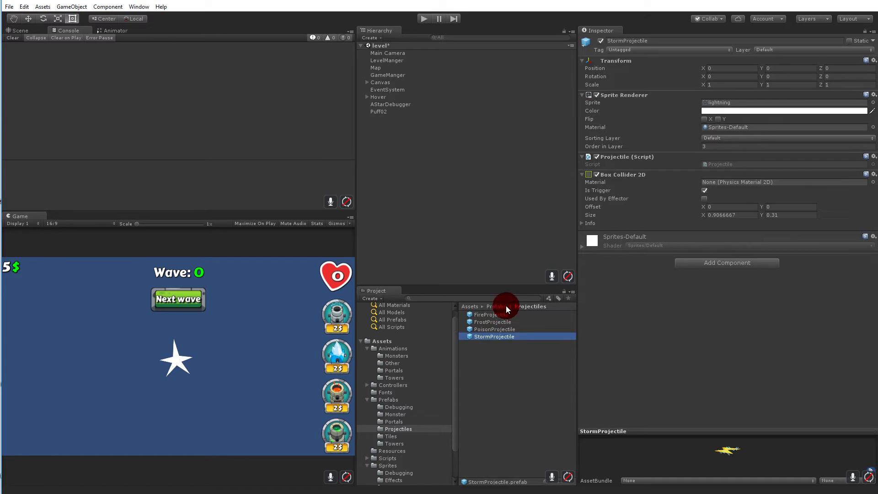
Move ProjectileContoller from Animations/Other into the Assets/Controllers folder
click(393, 349)
double_click(486, 322)
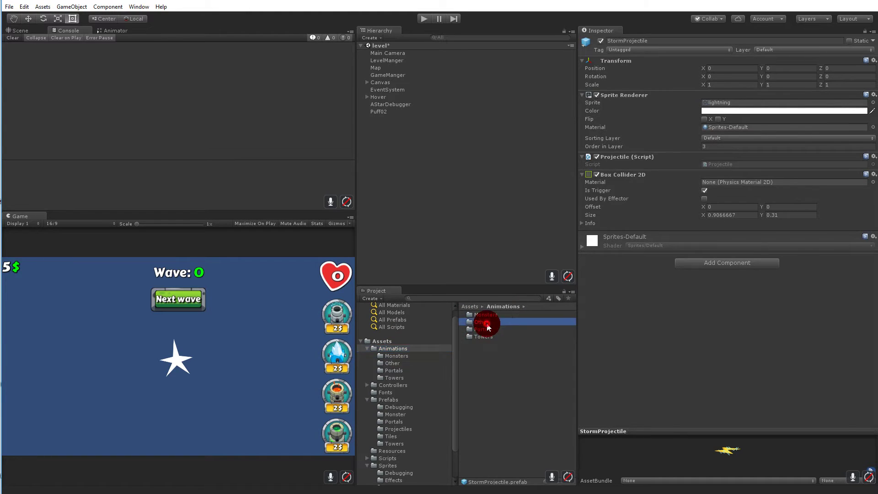
click(525, 315)
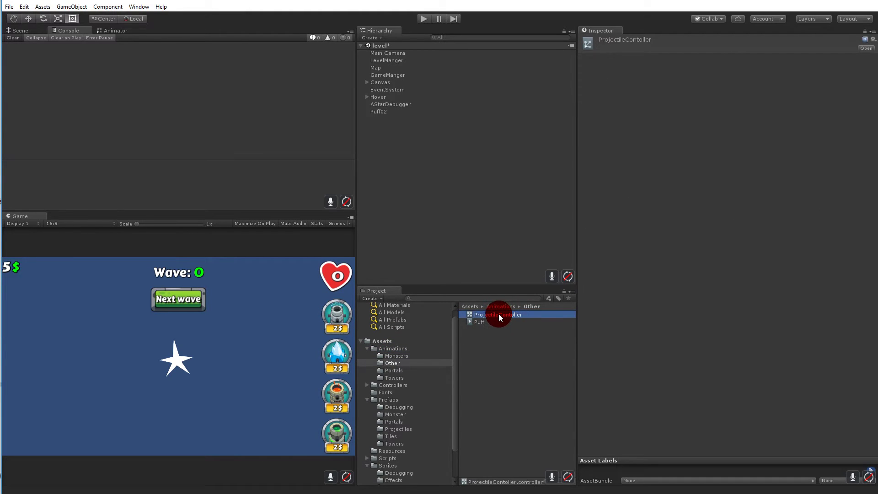
drag(499, 314, 396, 385)
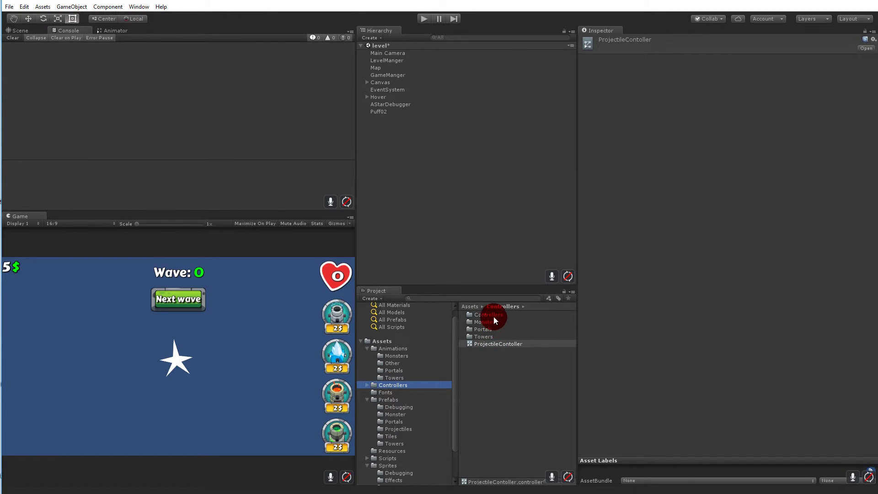
Open Controllers/Controllers and inspect the Red, Purple and Green controllers
double_click(493, 315)
click(498, 336)
click(498, 327)
click(498, 321)
Create a Controllers/Other folder and move ProjectileContoller into it
click(388, 384)
right_click(495, 361)
mouse_move(525, 363)
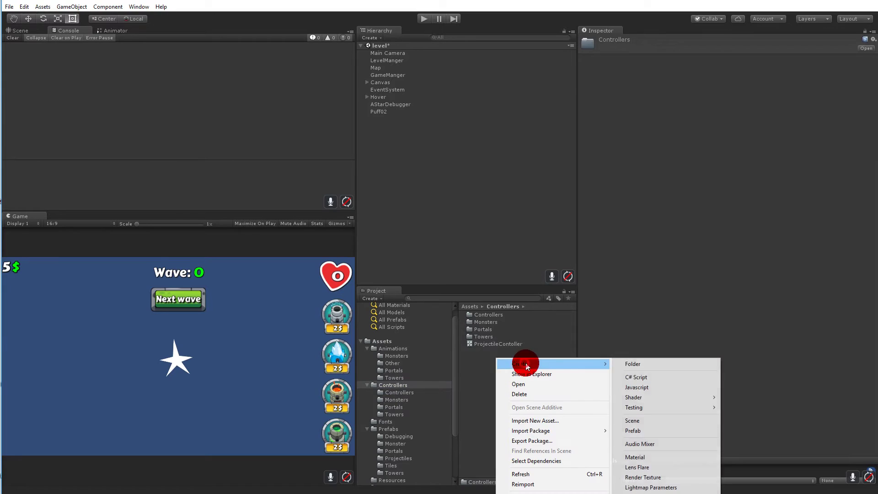
click(640, 364)
text(Other)
key(Return)
drag(495, 350, 490, 328)
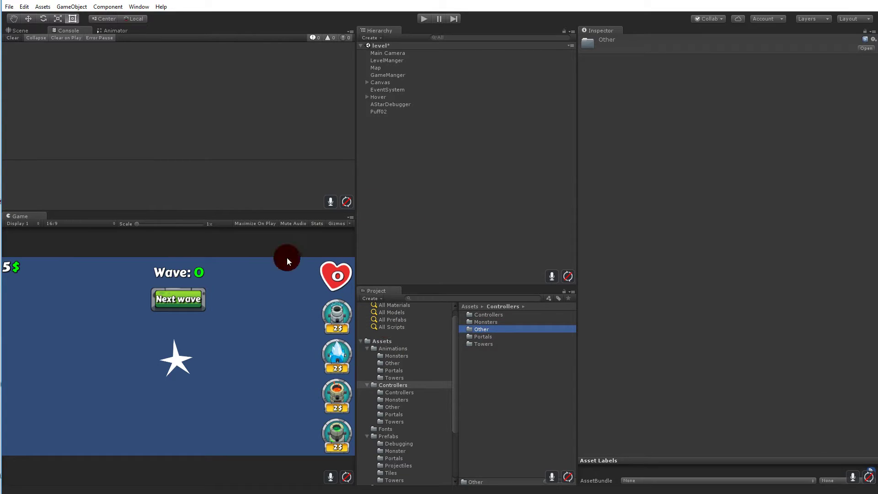
Open Sprites/Effects and select the Puff sprites
scroll(427, 433, down, 4)
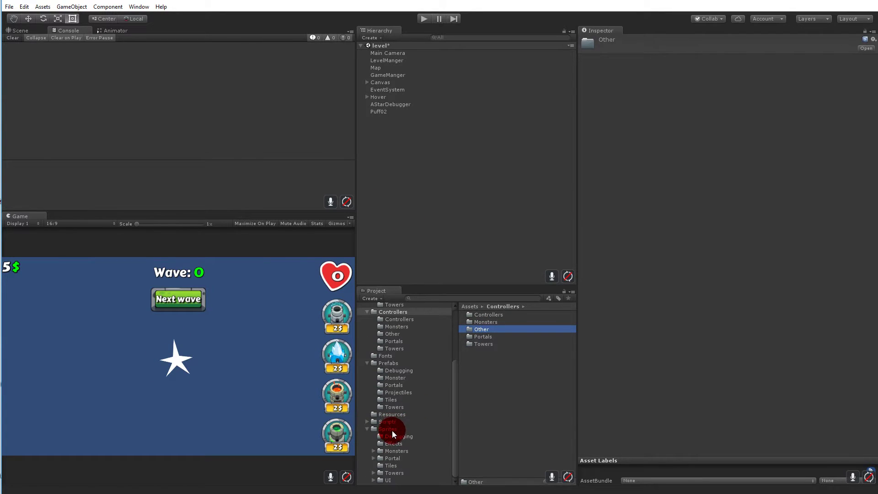
click(393, 430)
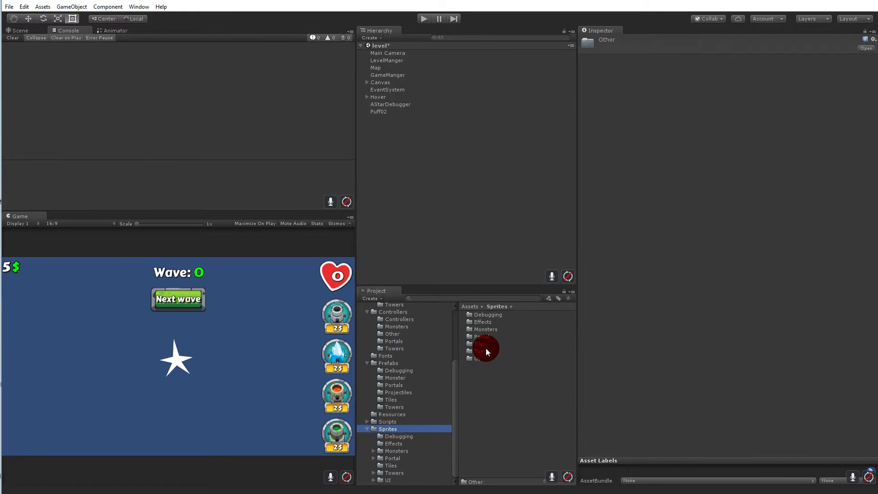
double_click(483, 322)
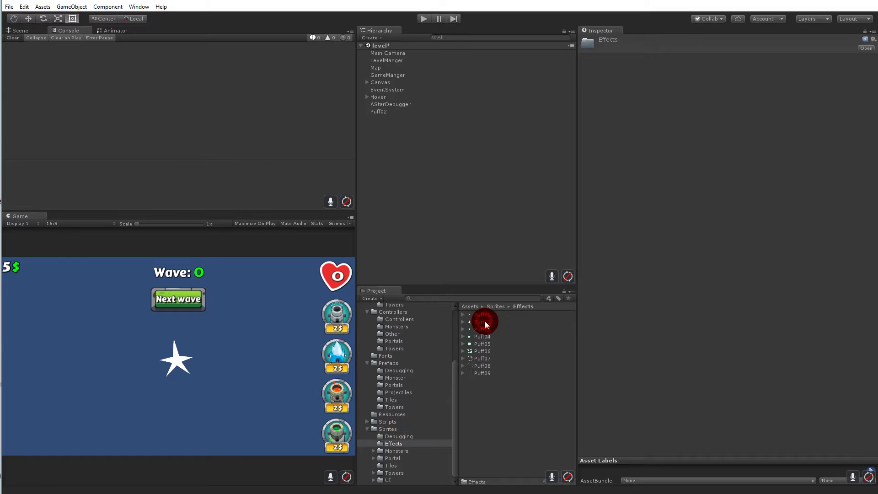
click(482, 315)
Set Pixels Per Unit to 300 on all nine Puff sprites and apply
shift+click(484, 373)
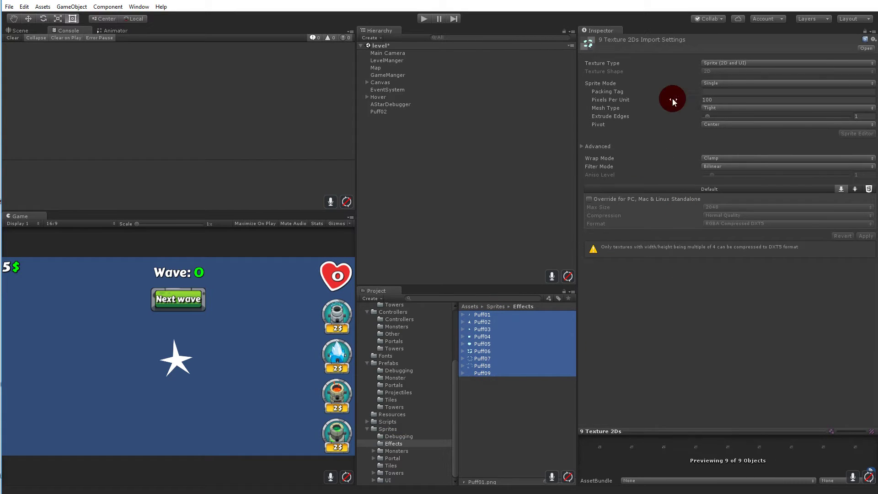
click(722, 99)
text(300)
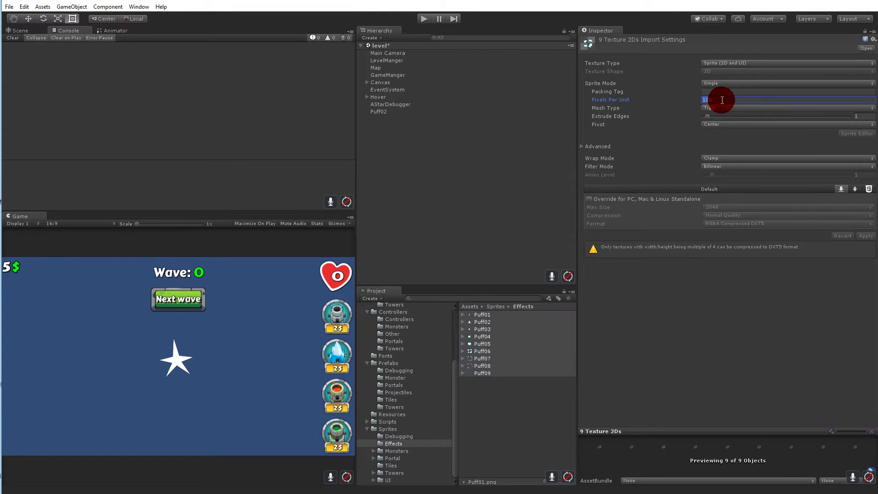
click(866, 236)
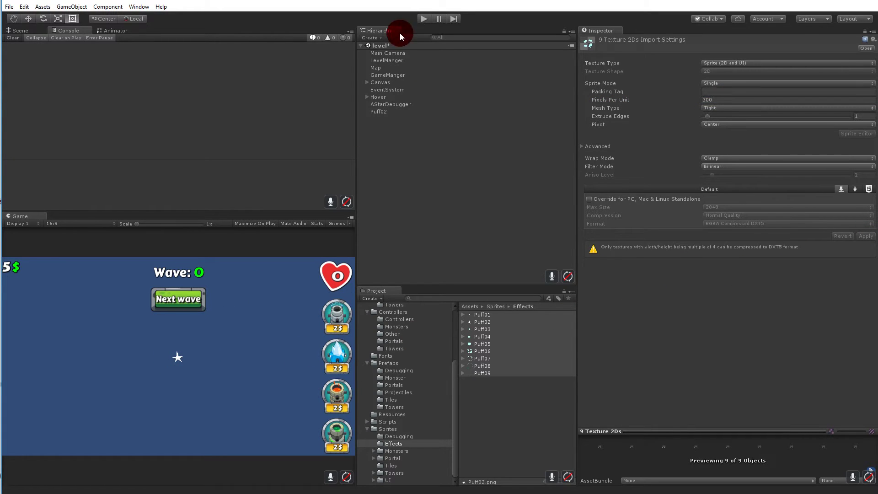
Play-test the smaller puff effect, then show the Animations folder
click(423, 19)
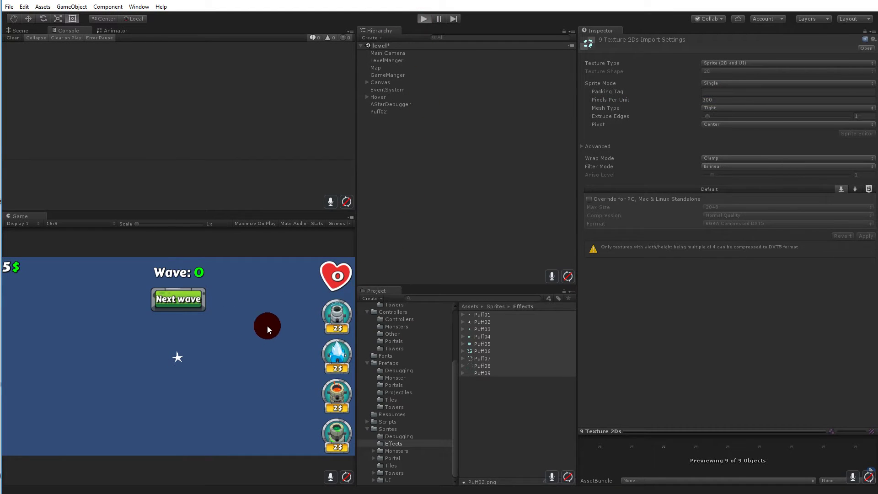
click(422, 20)
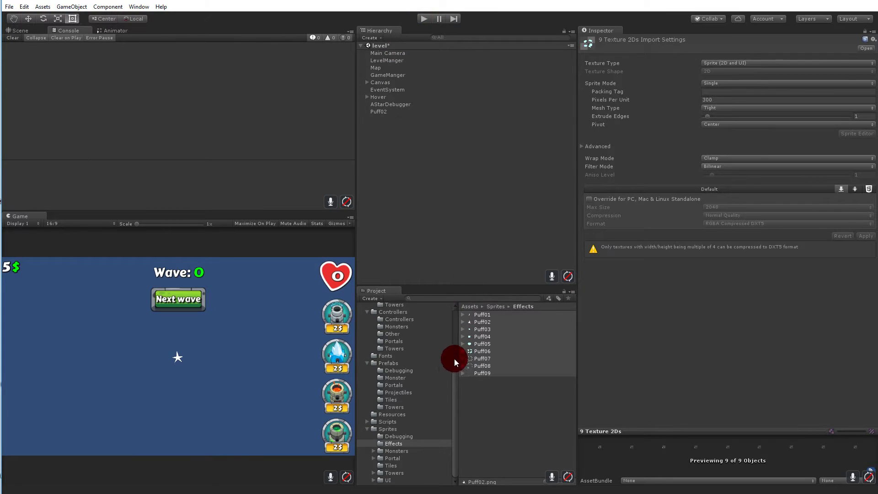
drag(453, 381, 455, 311)
click(390, 357)
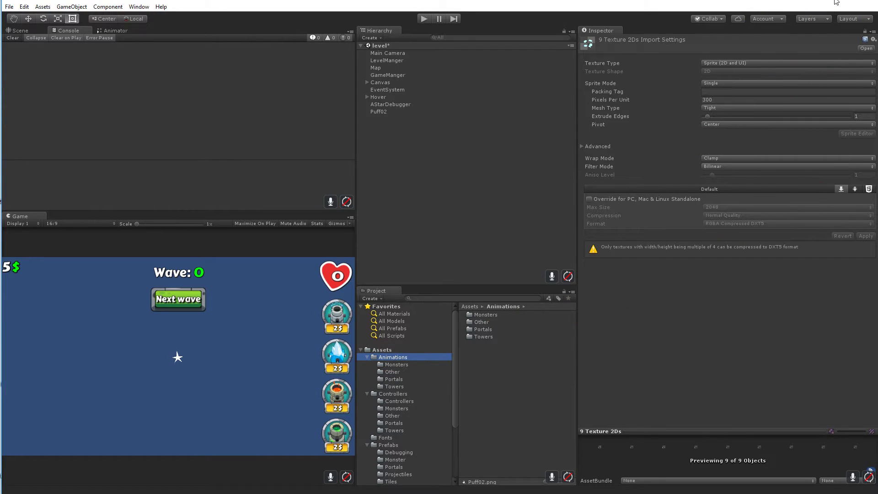
Display Puff02's animator graph in the Animator window
click(111, 29)
right_click(238, 141)
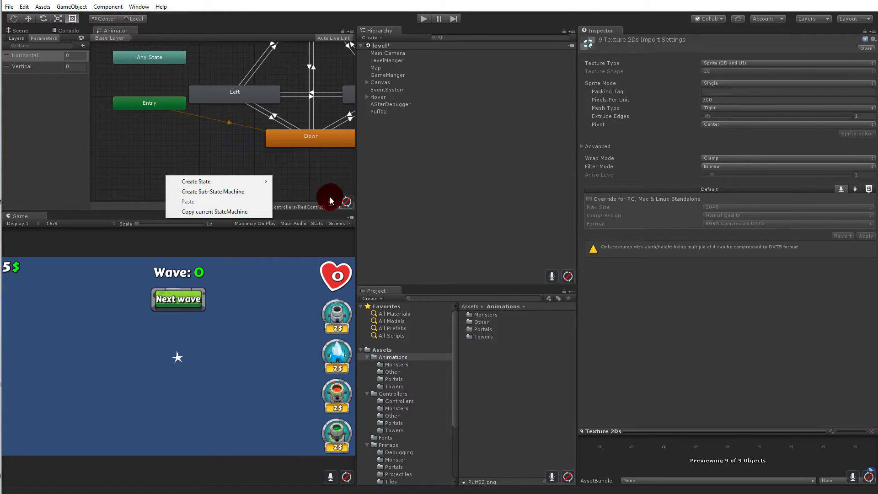
click(499, 367)
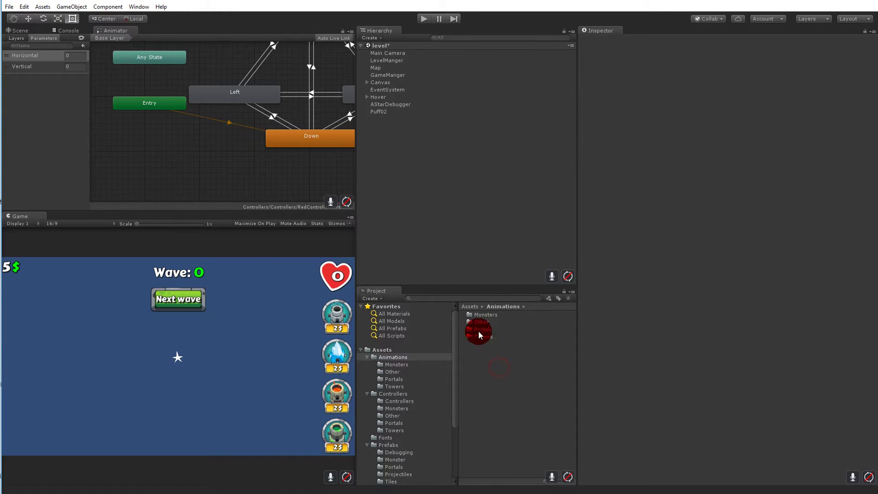
click(397, 365)
click(396, 379)
click(387, 357)
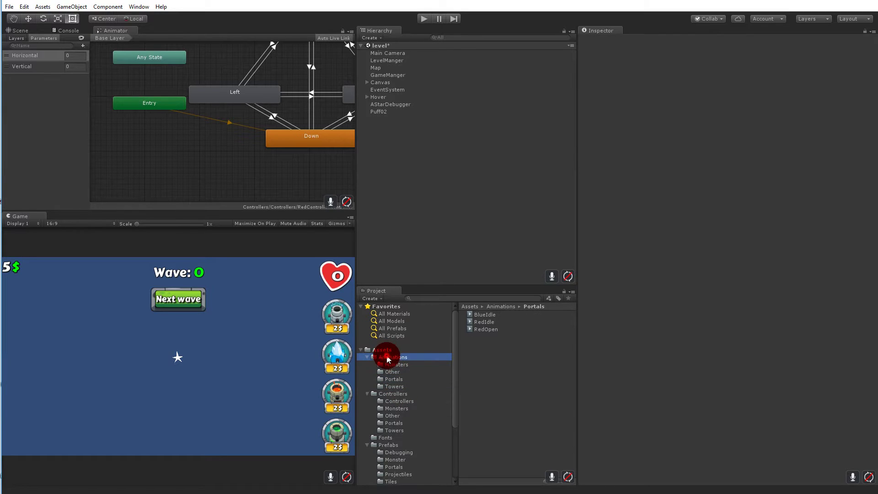
click(379, 111)
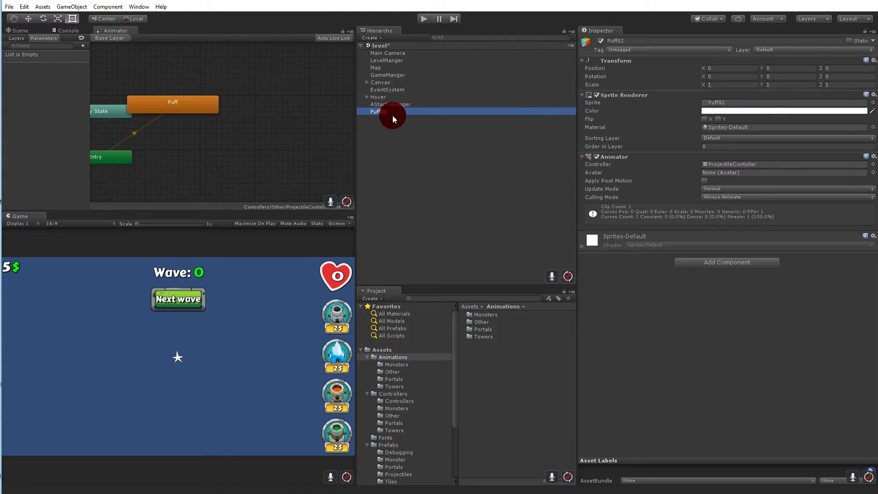
Shift the Puff state right and add an empty state below it
right_click(242, 139)
click(286, 143)
drag(192, 105, 227, 110)
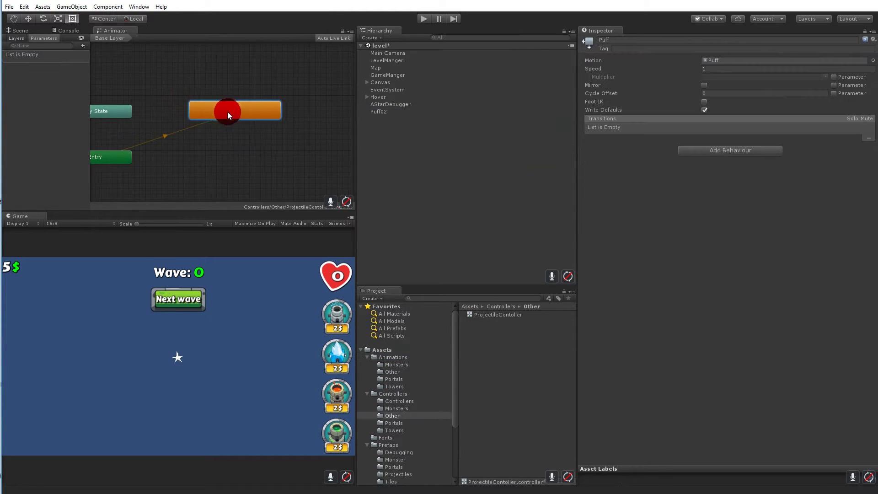
click(374, 112)
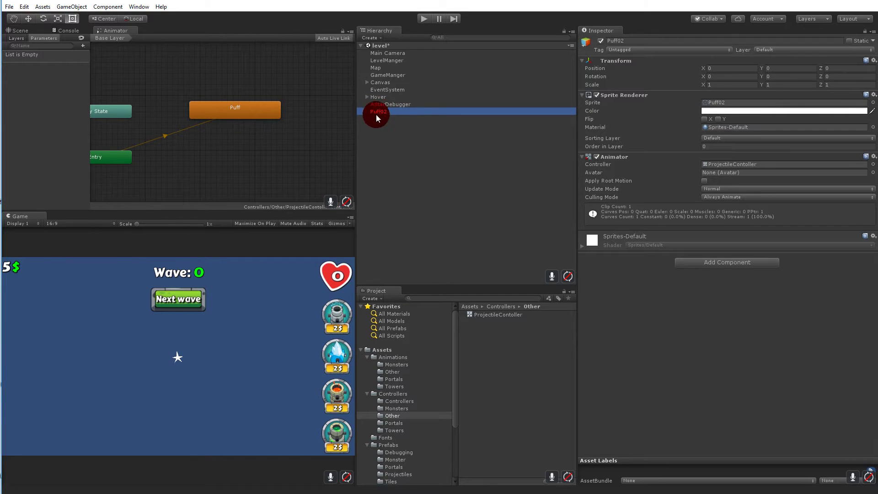
right_click(215, 158)
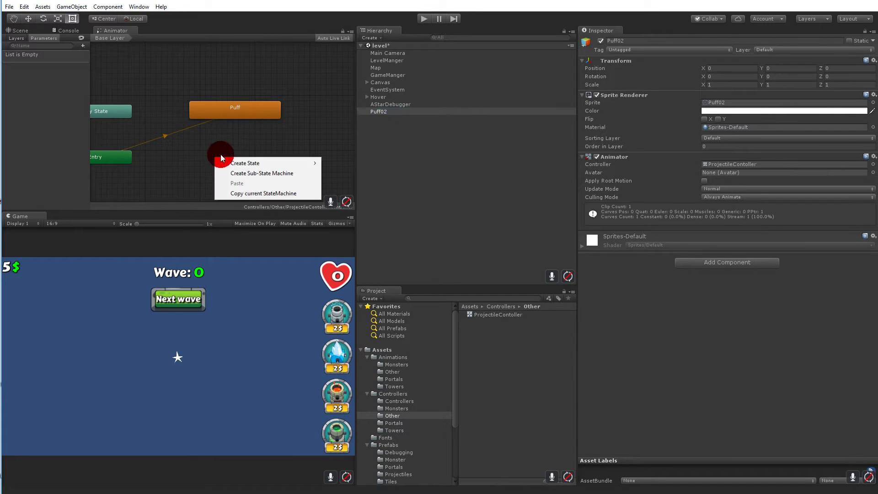
mouse_move(256, 163)
click(358, 170)
drag(278, 169, 236, 160)
Rename the new state Projectile and set it as the layer default state
click(639, 60)
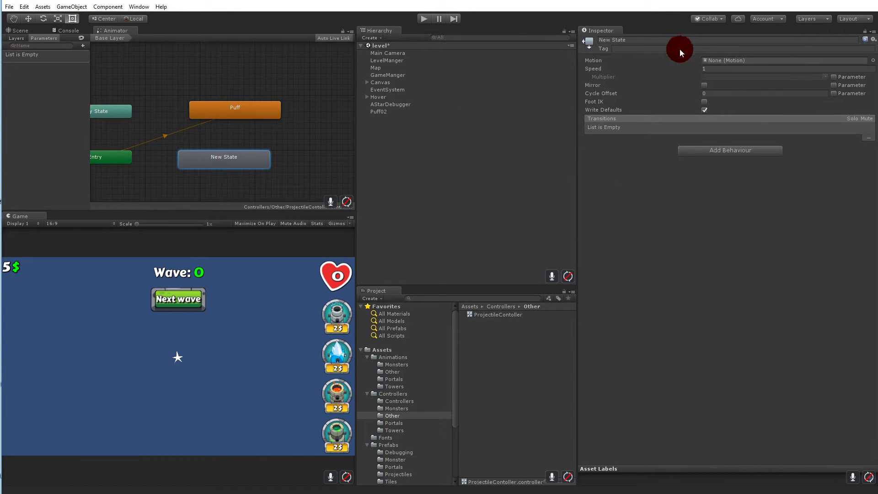
click(632, 40)
text(Projectile)
key(Return)
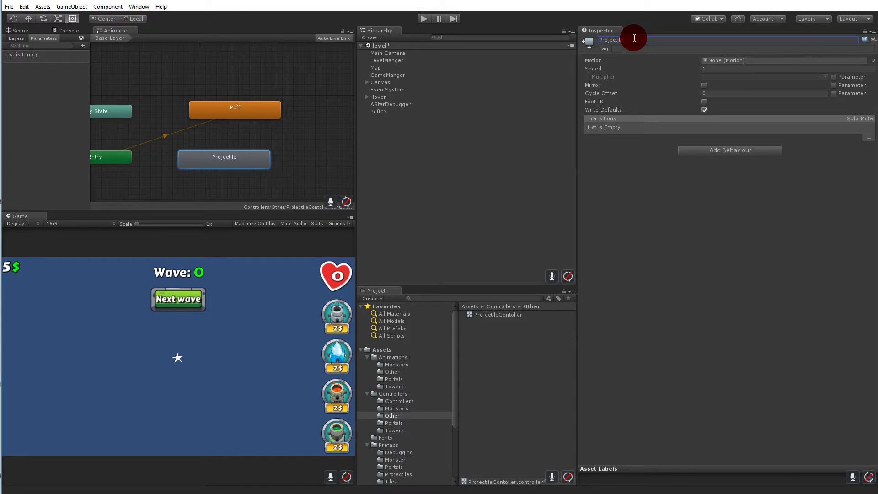
right_click(226, 158)
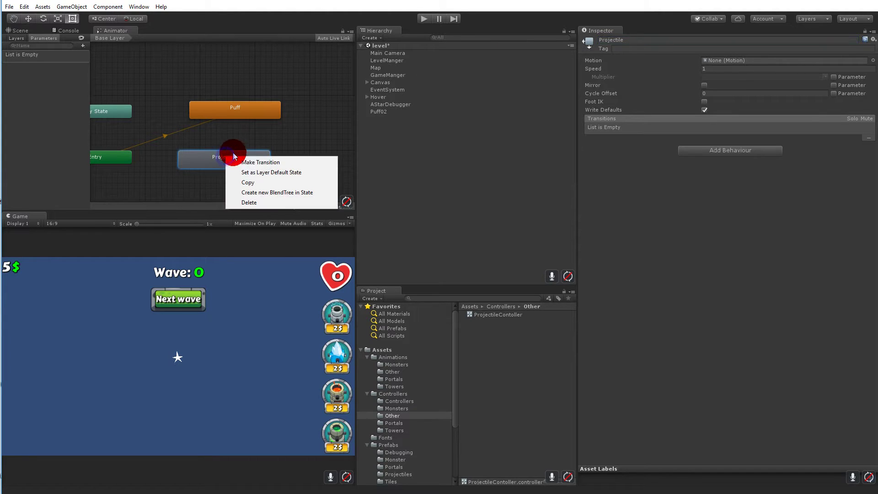
click(278, 176)
drag(236, 161, 245, 160)
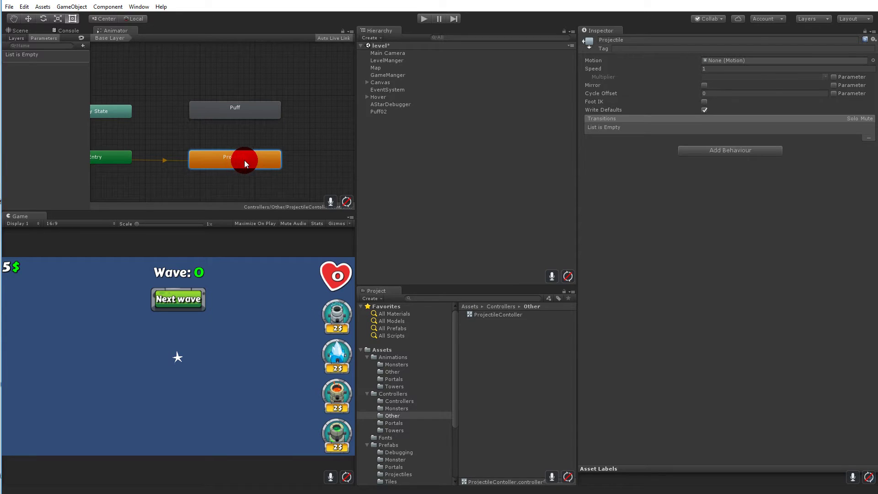
Make a transition from the Projectile state to the Puff state
right_click(239, 158)
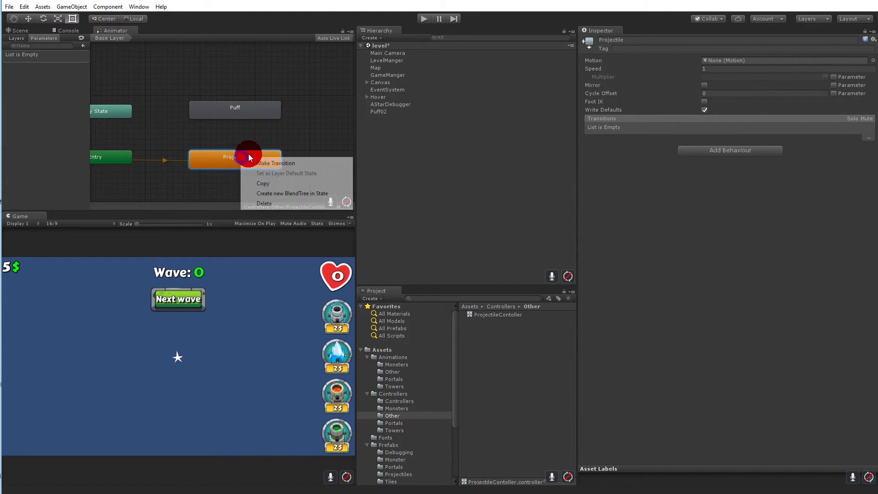
click(264, 167)
click(240, 114)
click(238, 157)
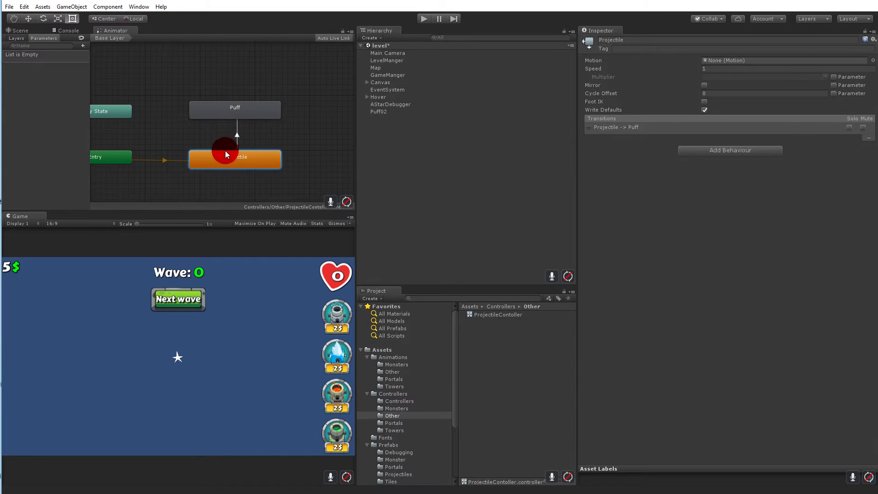
right_click(237, 164)
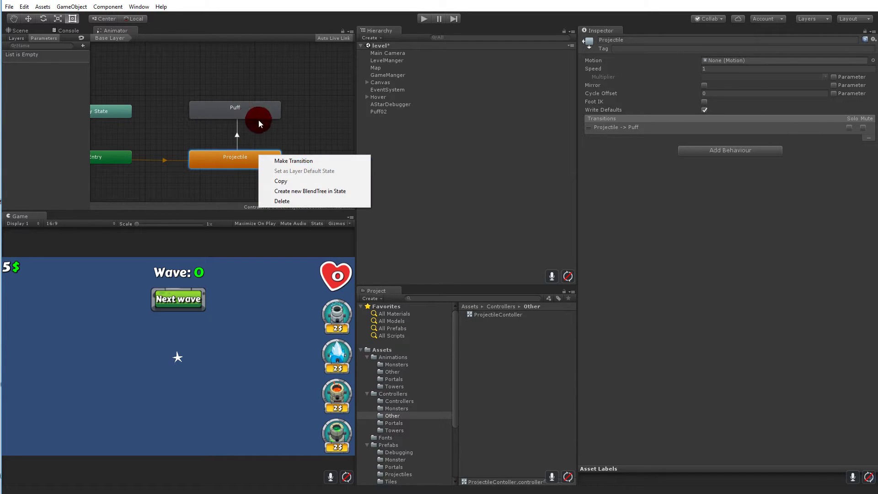
Place a FireProjectile prefab instance from Prefabs/Projectiles into the scene
click(238, 113)
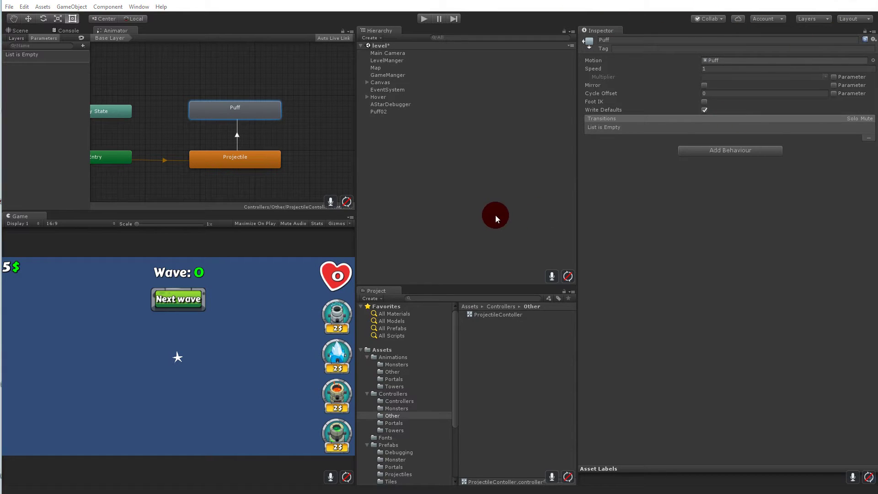
scroll(407, 407, down, 3)
click(389, 390)
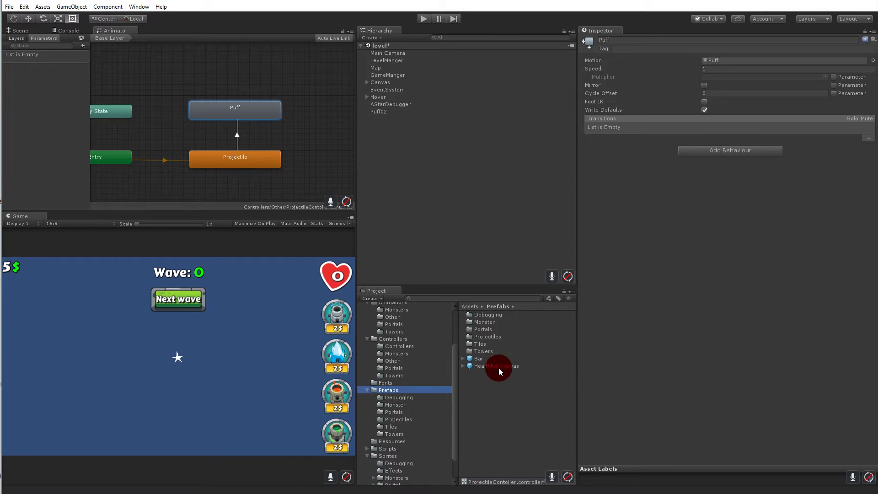
double_click(483, 337)
drag(487, 314, 435, 216)
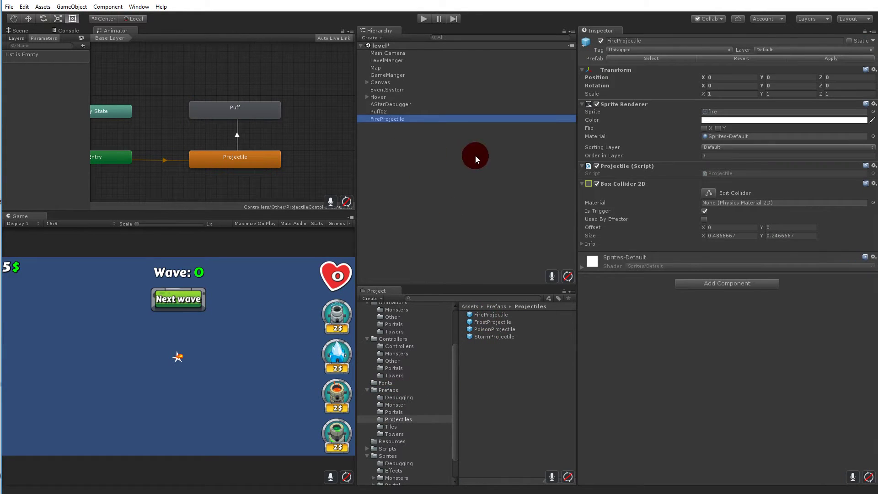
Add an Animator to FireProjectile with ProjectileContoller as its controller
click(727, 283)
text(animato)
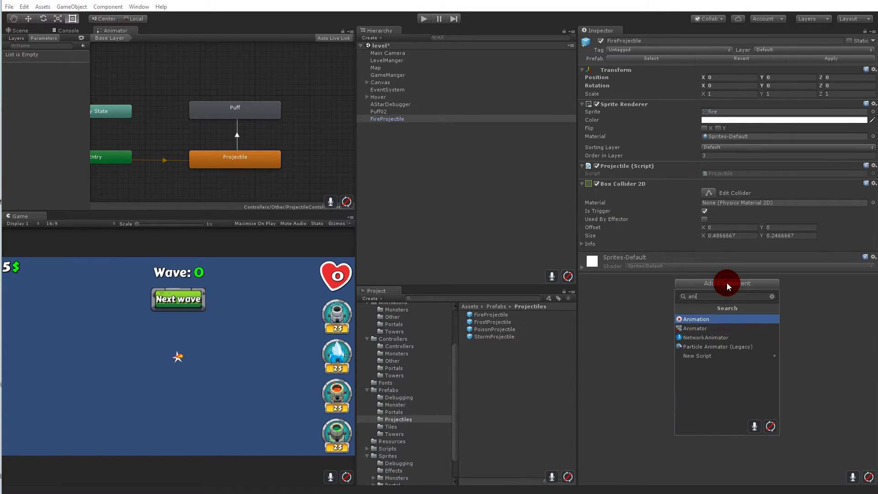
click(723, 319)
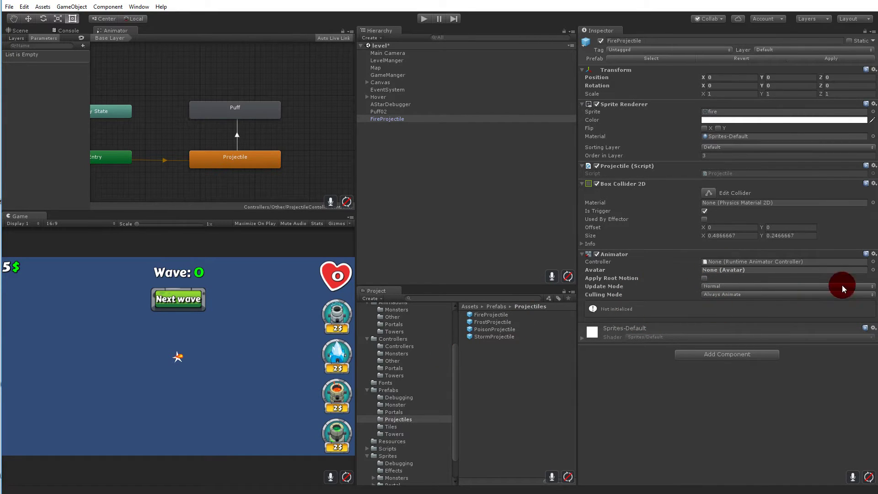
click(873, 262)
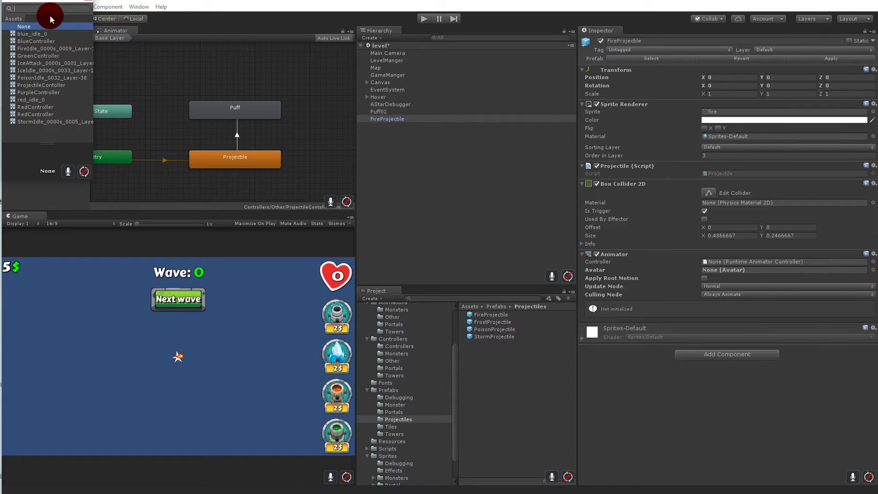
text(pro)
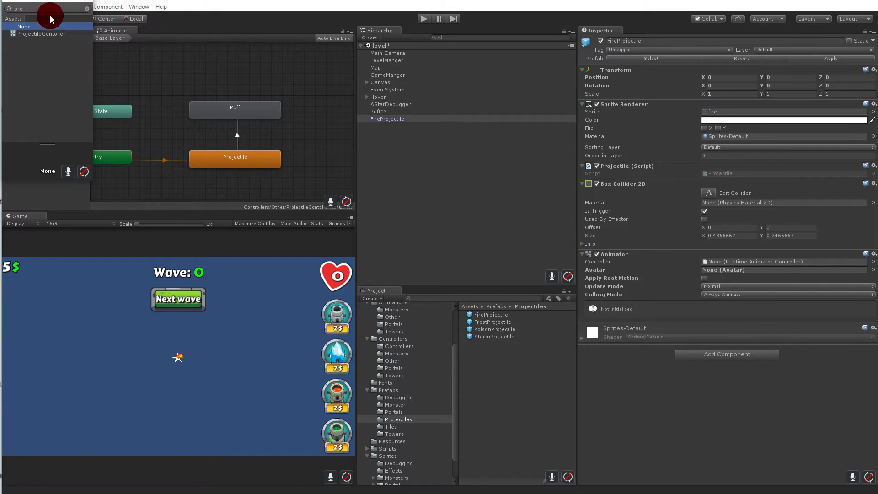
double_click(53, 33)
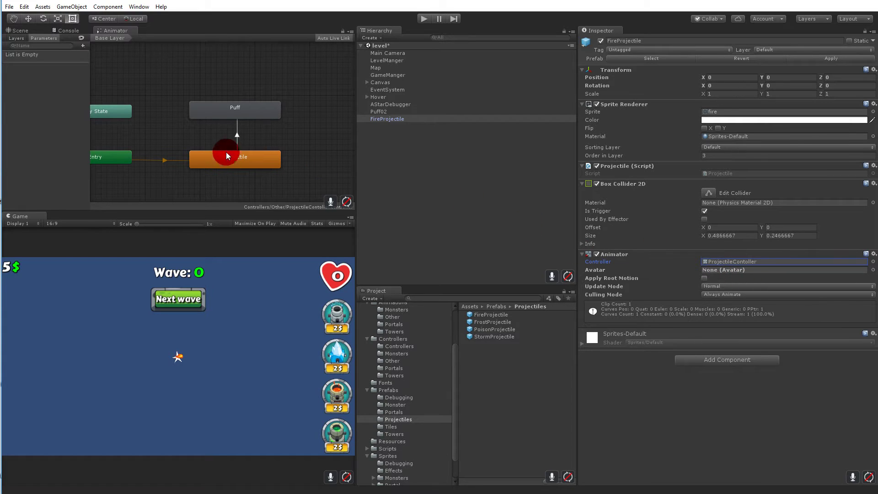
click(237, 132)
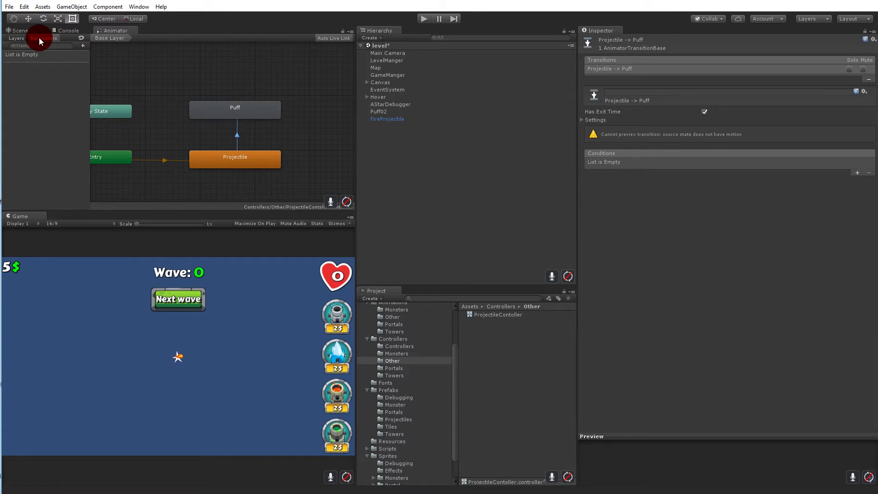
Add a trigger parameter, New Trigger, to the animator's parameters
click(83, 46)
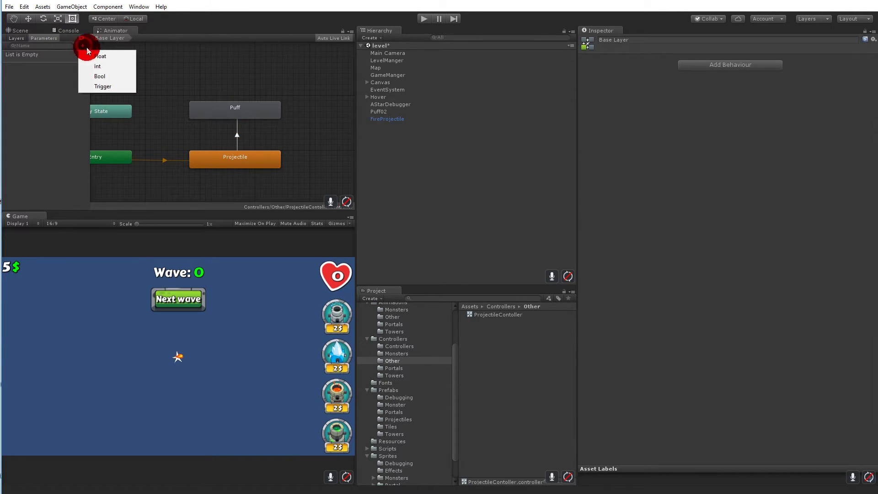
click(111, 86)
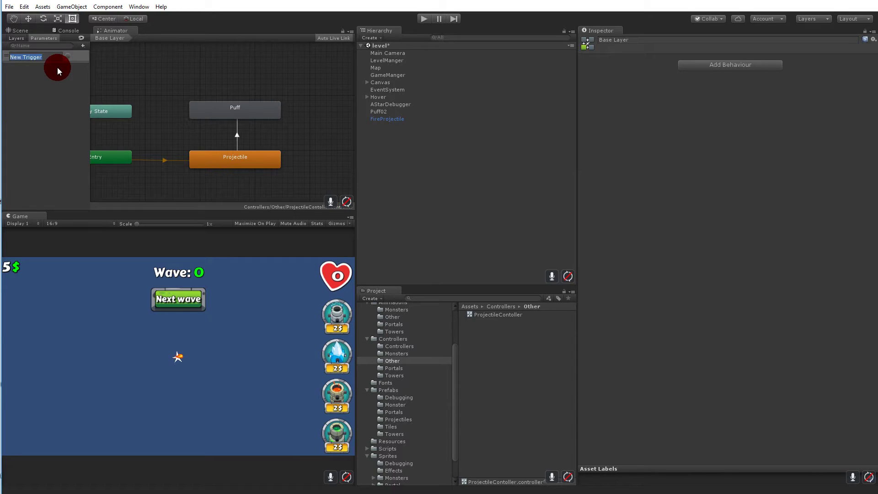